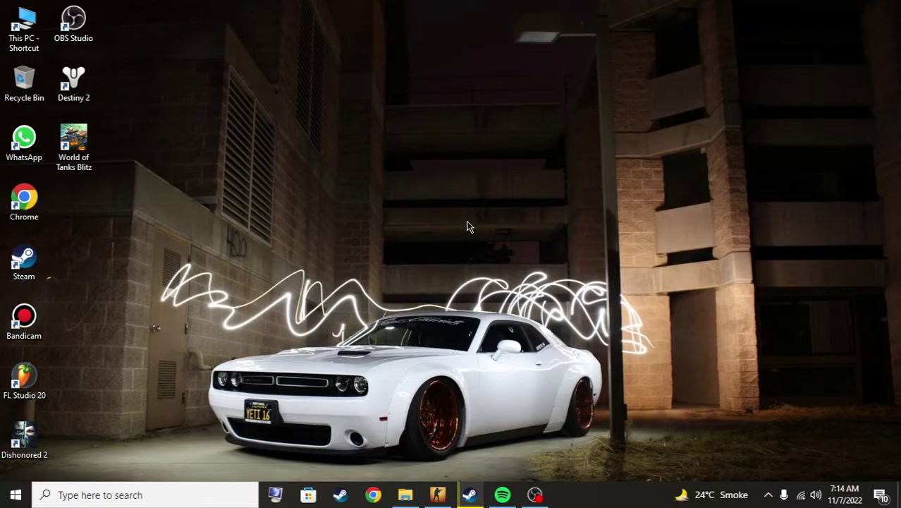
Launch Steam from the Windows taskbar to bring up the Library home page
left_click(473, 499)
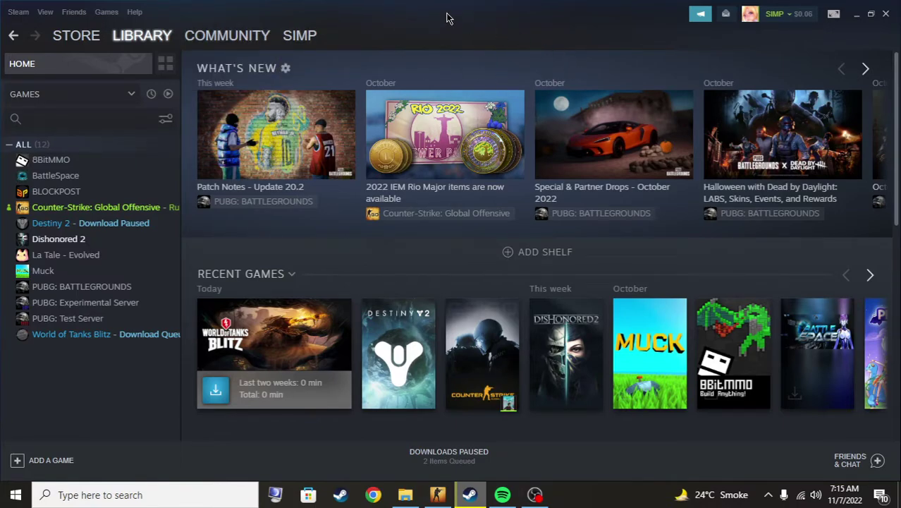
Open the friend's chat from the Friends List and go to their Community profile from the chat tab
left_click(74, 12)
left_click(103, 30)
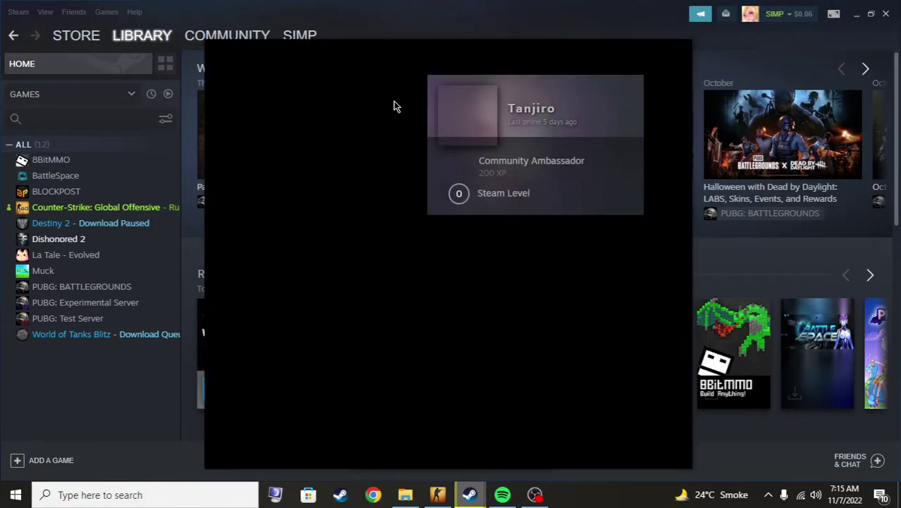
left_click(393, 101)
right_click(247, 56)
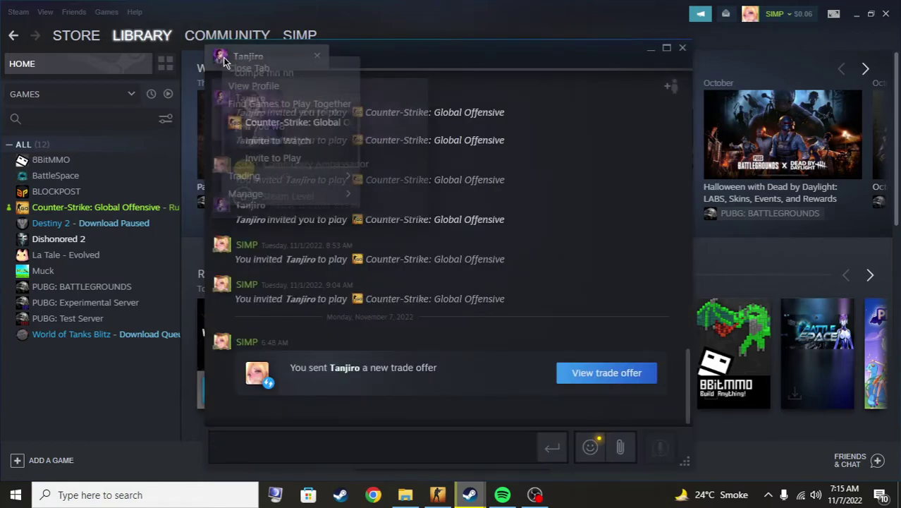
left_click(295, 85)
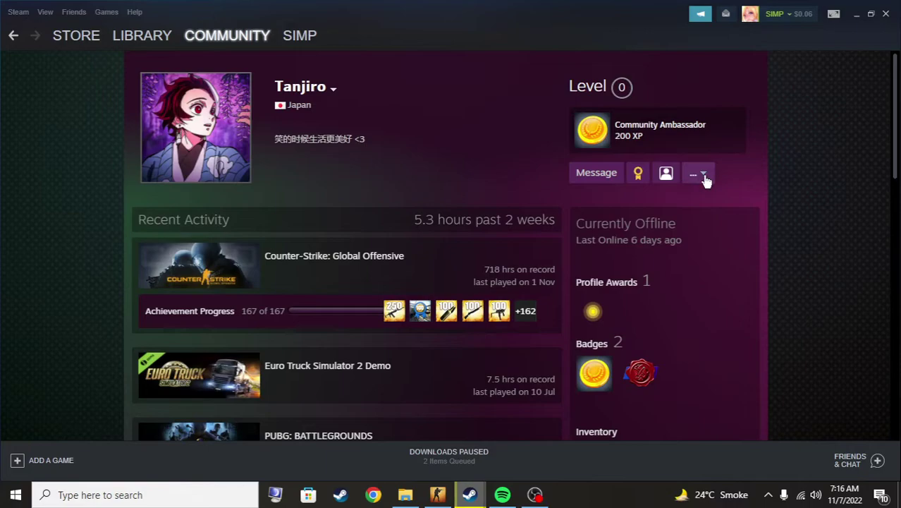
Choose Offer a Trade from the '...' menu on the friend's profile
left_click(702, 174)
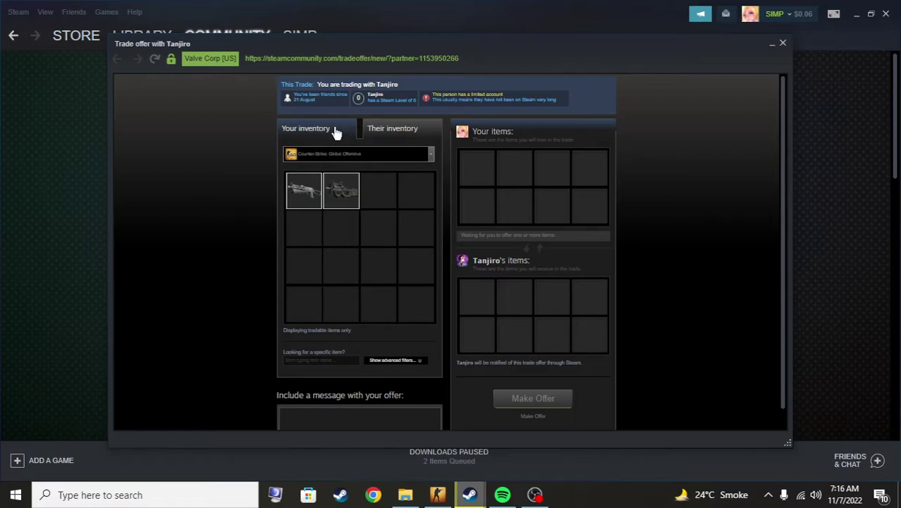
Switch the trade inventory to Counter-Strike: Global Offensive, briefly try PUBG, then return to the friend's CS:GO items
left_click(425, 161)
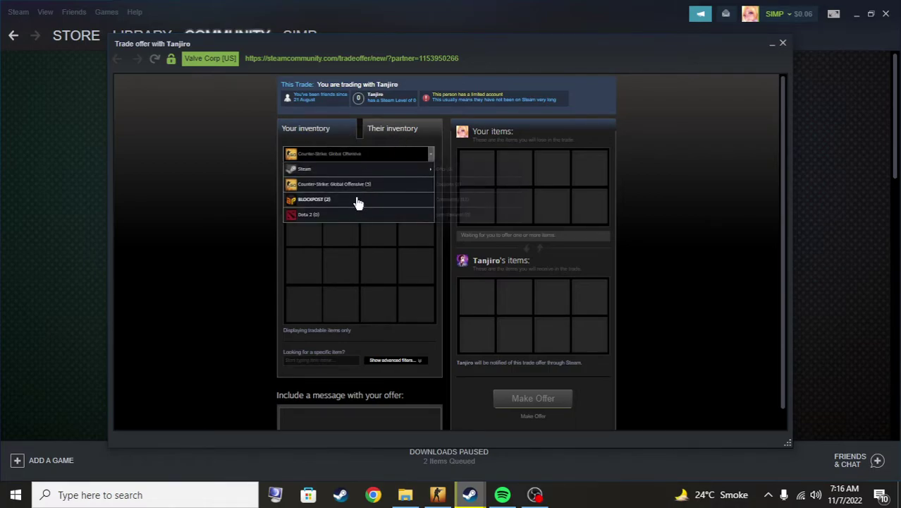
left_click(382, 156)
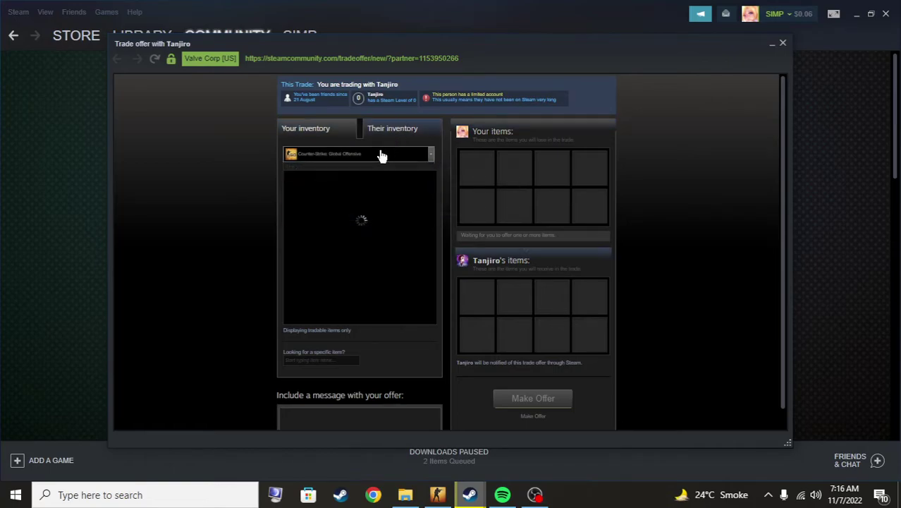
left_click(382, 157)
left_click(362, 184)
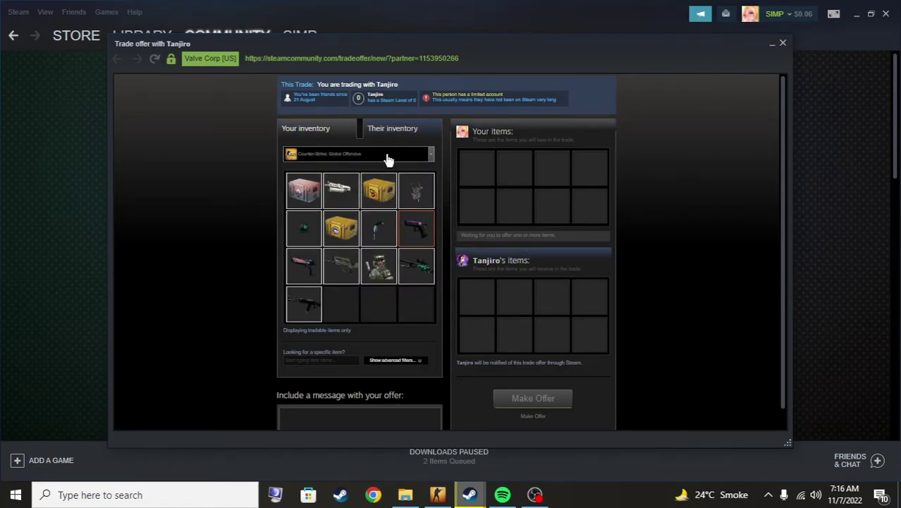
left_click(384, 157)
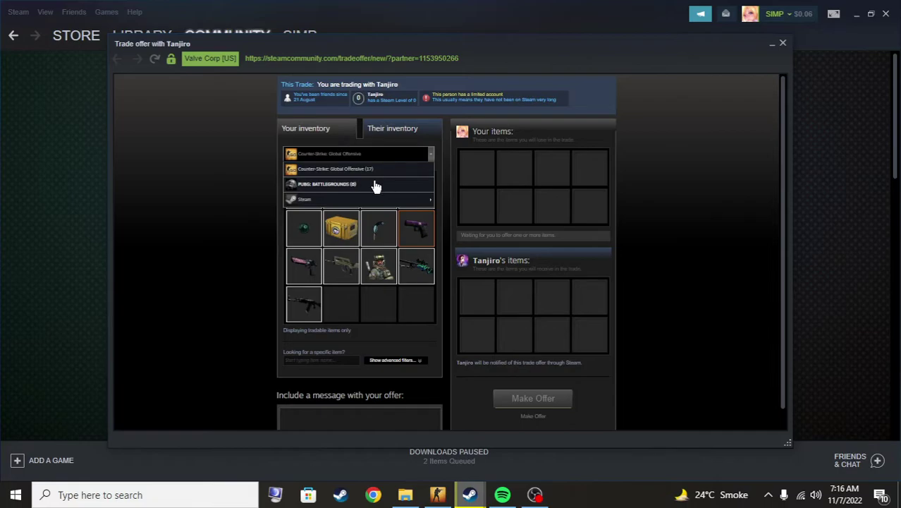
left_click(366, 184)
left_click(358, 157)
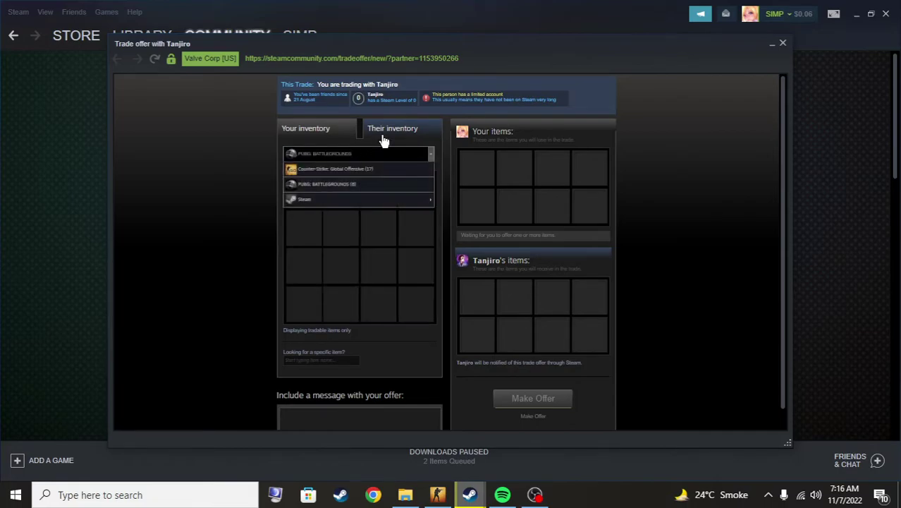
left_click(385, 170)
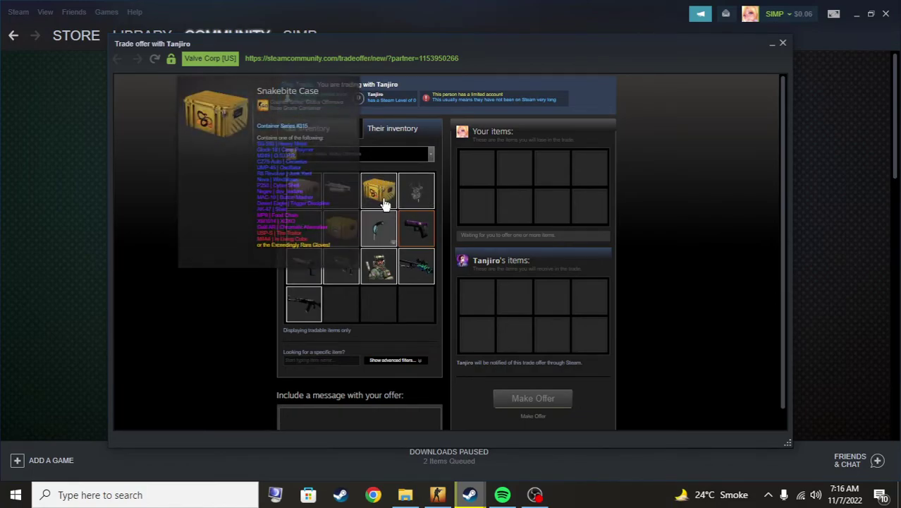
Request the friend's yellow CS:GO case, confirm the trade contents, and close the trade window
double_click(379, 191)
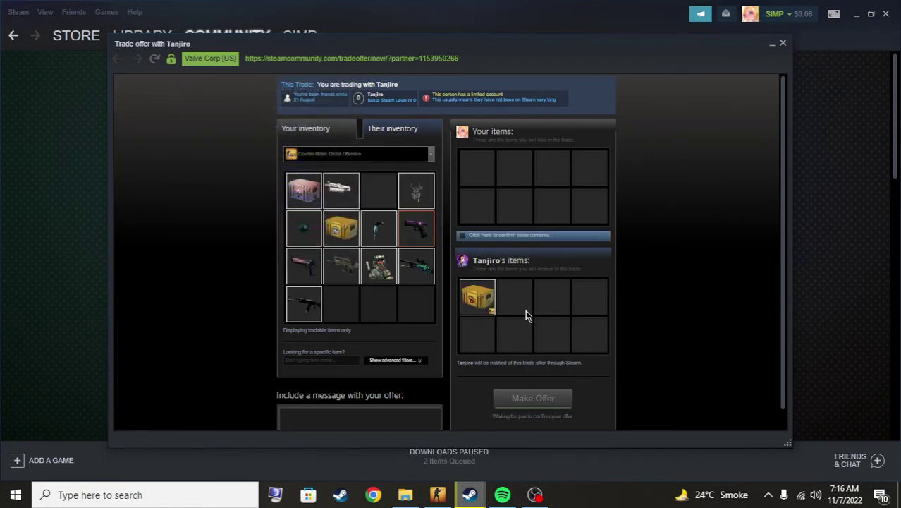
left_click(464, 238)
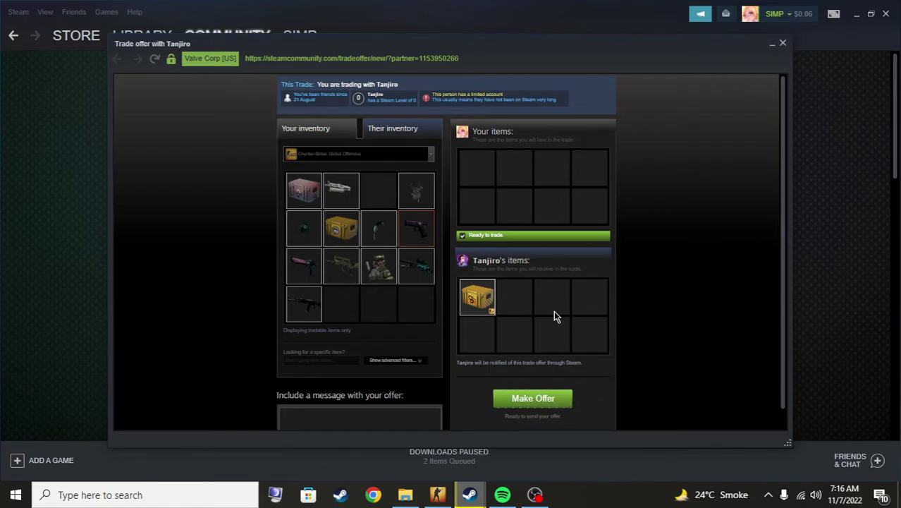
left_click(782, 43)
left_click(726, 13)
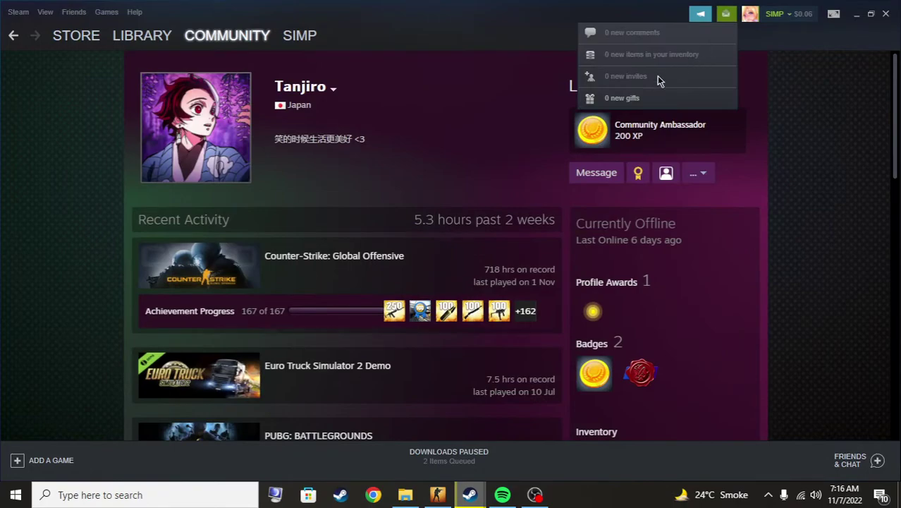
Visit your own inventory from notifications, then open the friend's chat from the Friends List
left_click(728, 15)
left_click(703, 46)
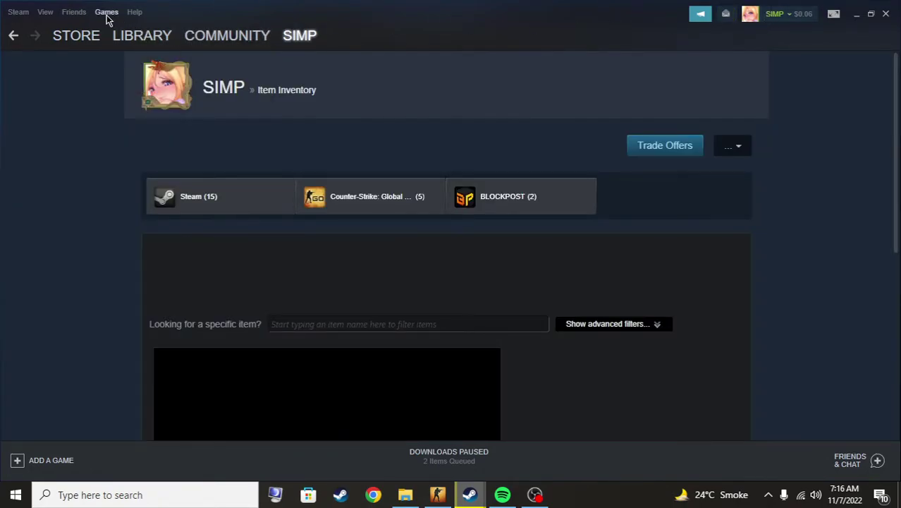
mouse_move(167, 45)
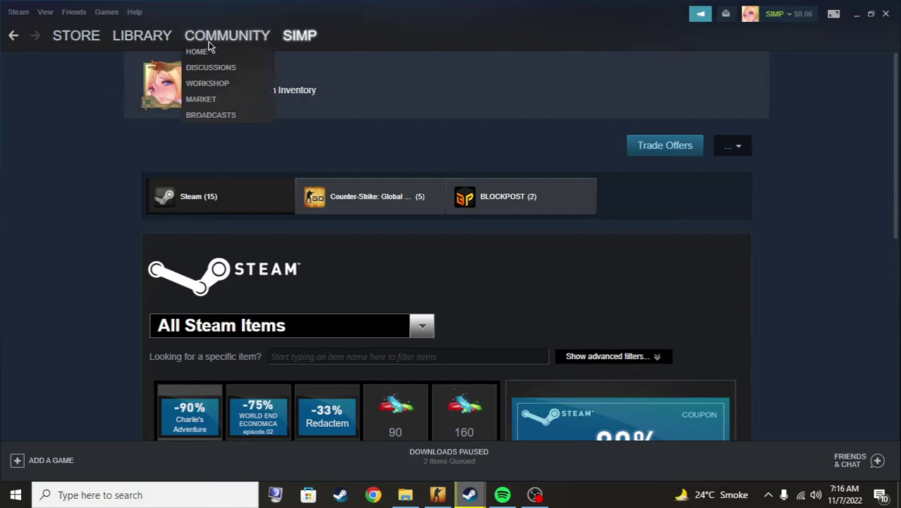
left_click(74, 13)
left_click(79, 28)
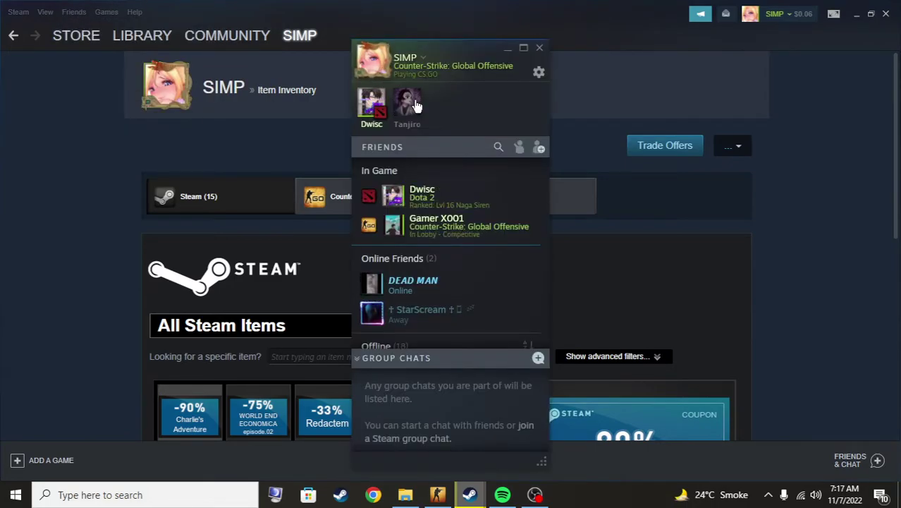
left_click(408, 106)
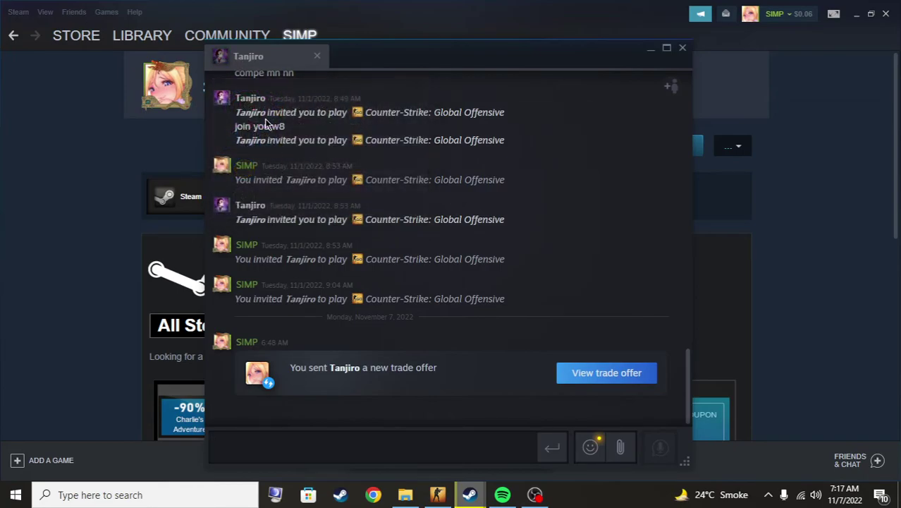
mouse_move(233, 64)
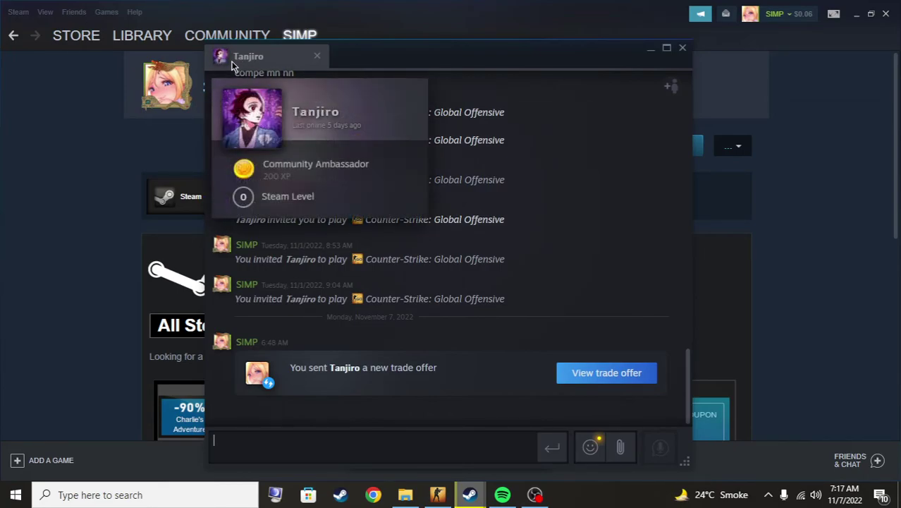